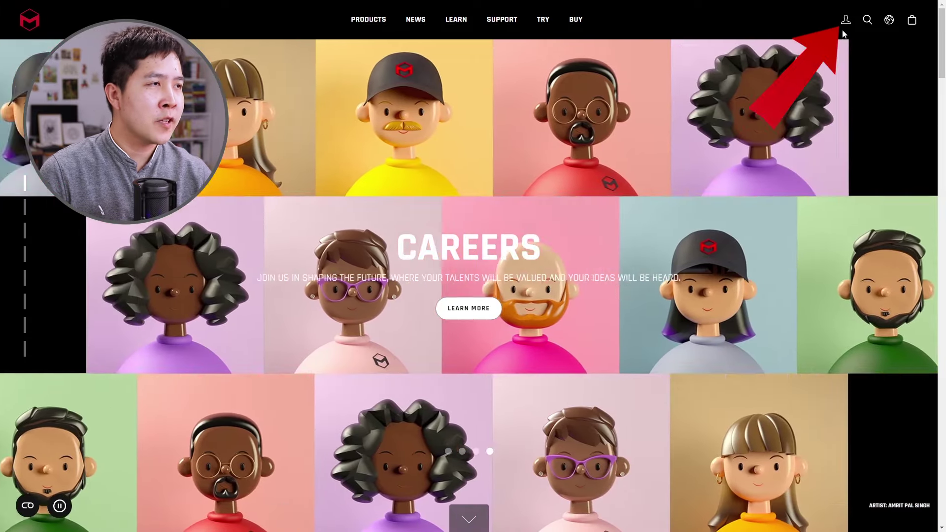
- Go from the Maxon homepage header's account icon to the account sign-in page
left_click(848, 25)
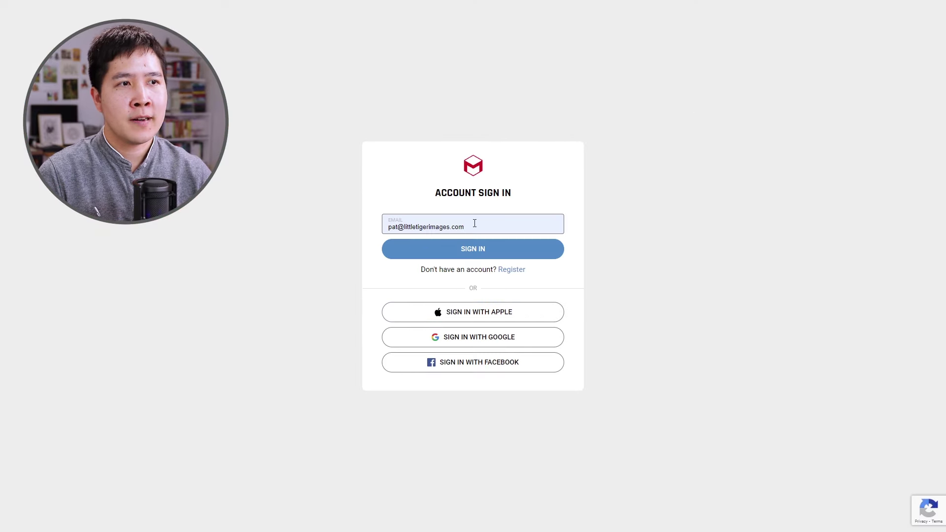
- Dismiss Chrome's saved-login suggestions and switch to the Create an Account registration form
left_click(474, 225)
left_click(736, 179)
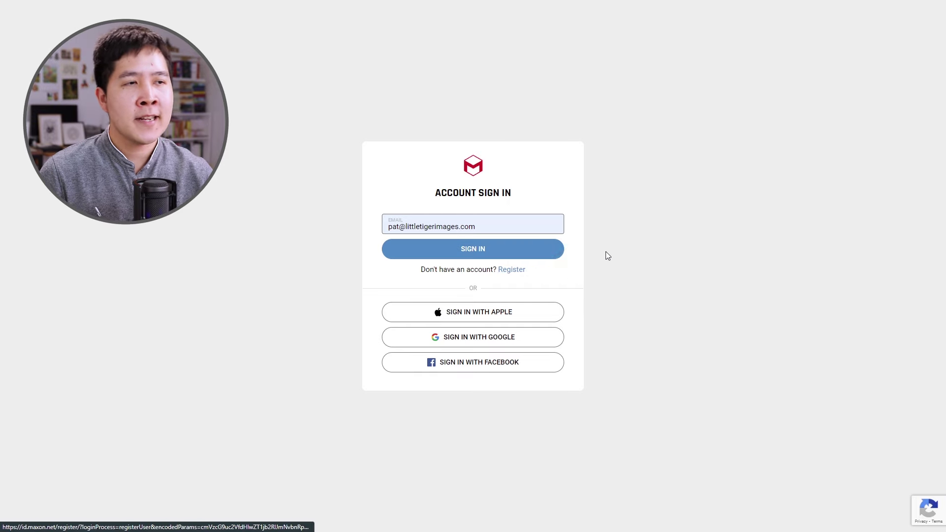
left_click(467, 107)
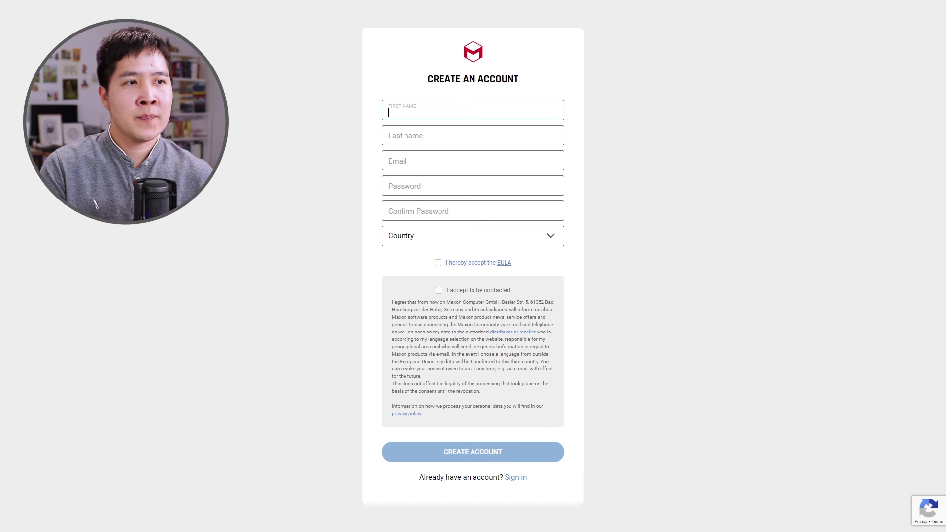
- Open and close the Country list without choosing, and tick 'I accept to be contacted'
left_click(516, 239)
left_click(517, 241)
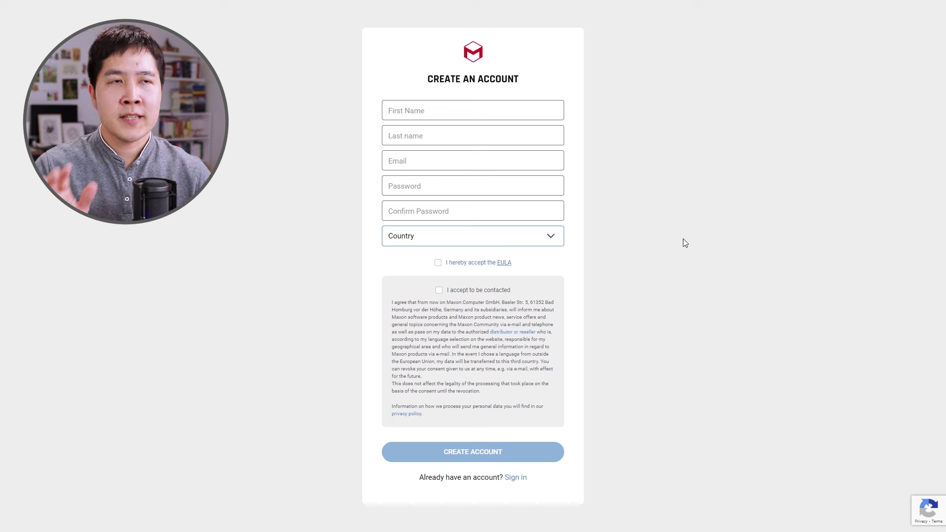
left_click(439, 290)
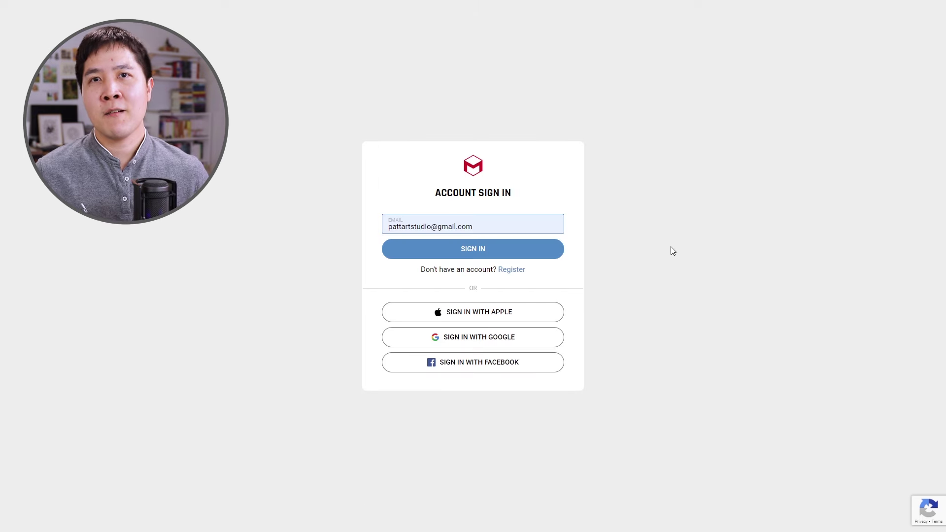
- Continue with the entered e-mail, then sign in using the account password
left_click(490, 252)
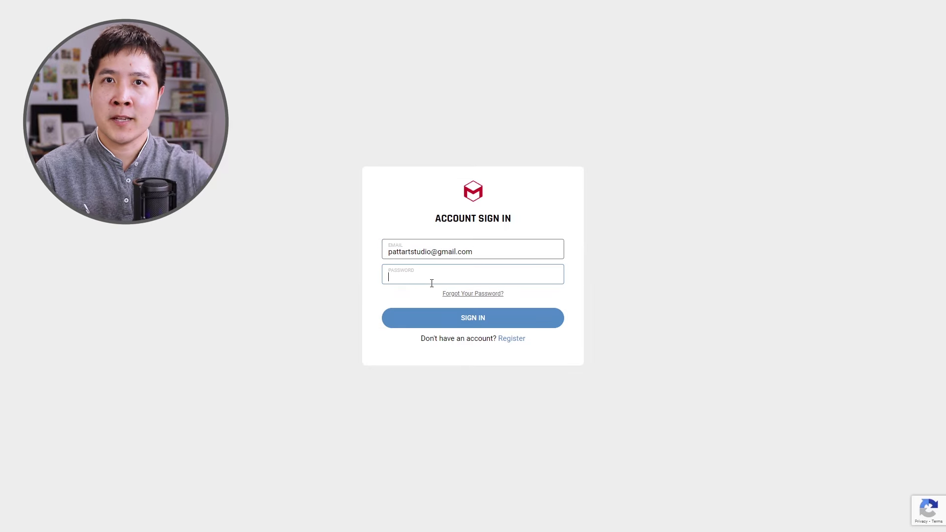
left_click(464, 320)
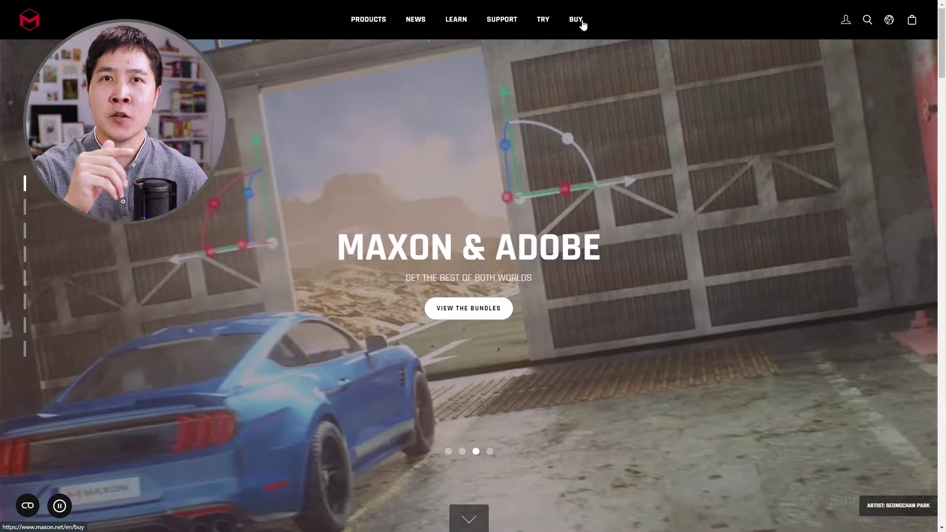
- Go to Plans and Pricing and bring up the ZBrush purchase pop-up at €32.69/mo
left_click(579, 22)
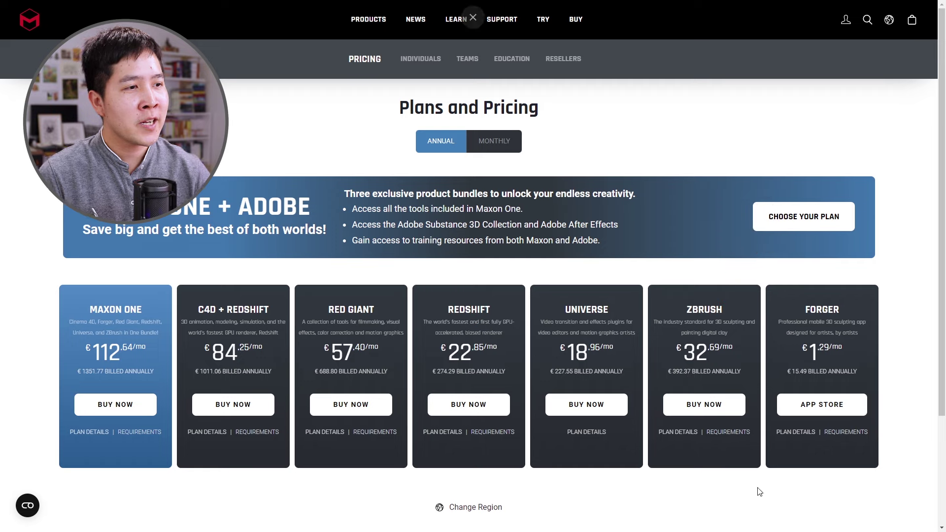
left_click(705, 407)
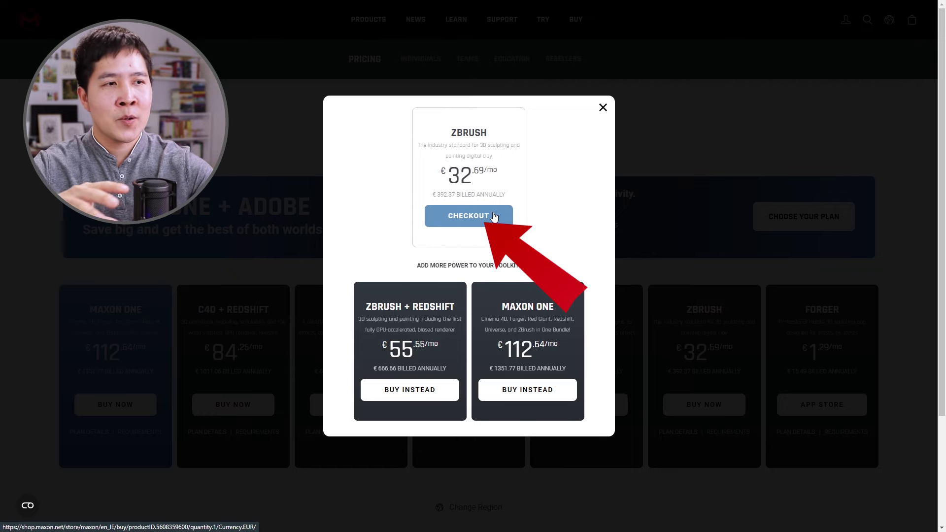
- Check out the annual plan, putting ZBrush 1 Year at €392.37 in the bag
left_click(494, 217)
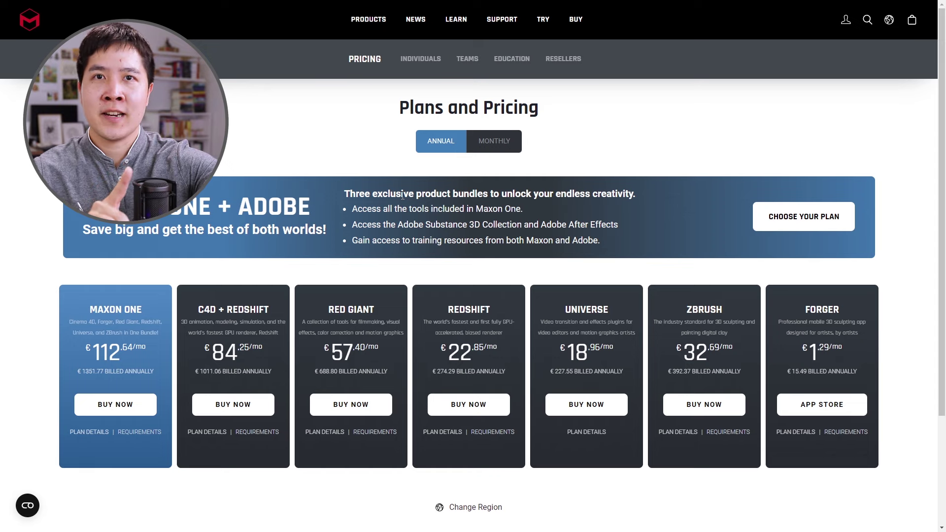
- Switch pricing to Monthly and bring up the monthly ZBrush purchase options
left_click(495, 143)
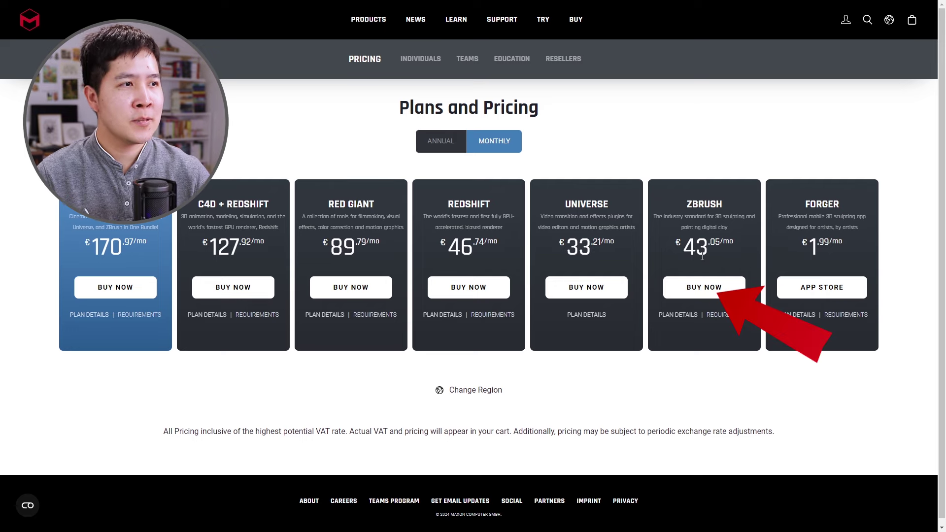
left_click(708, 285)
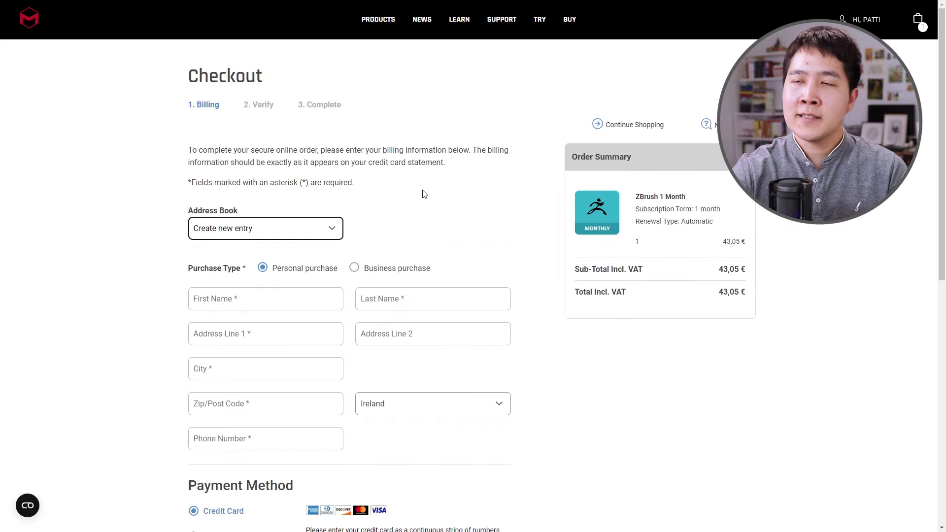
- Keep a new address-book entry and autofill all billing fields from the saved personal address
left_click(332, 232)
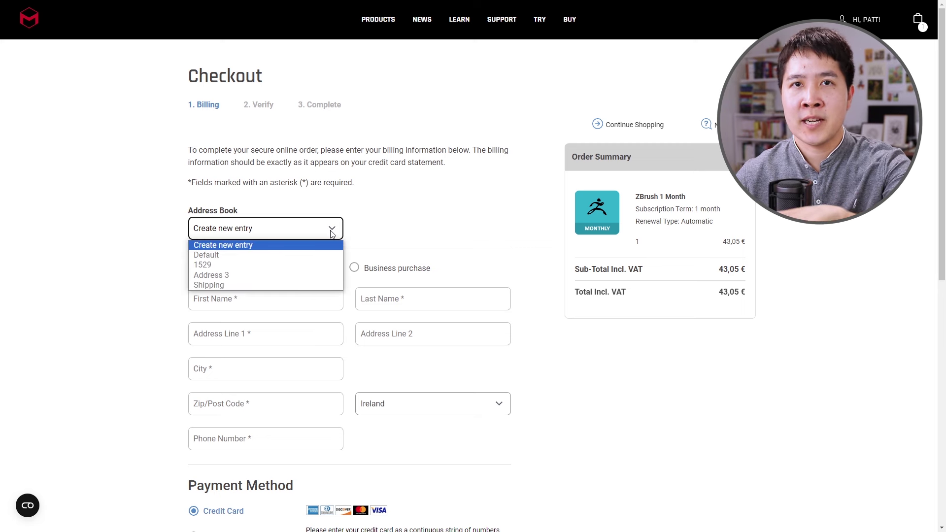
left_click(332, 234)
left_click(287, 301)
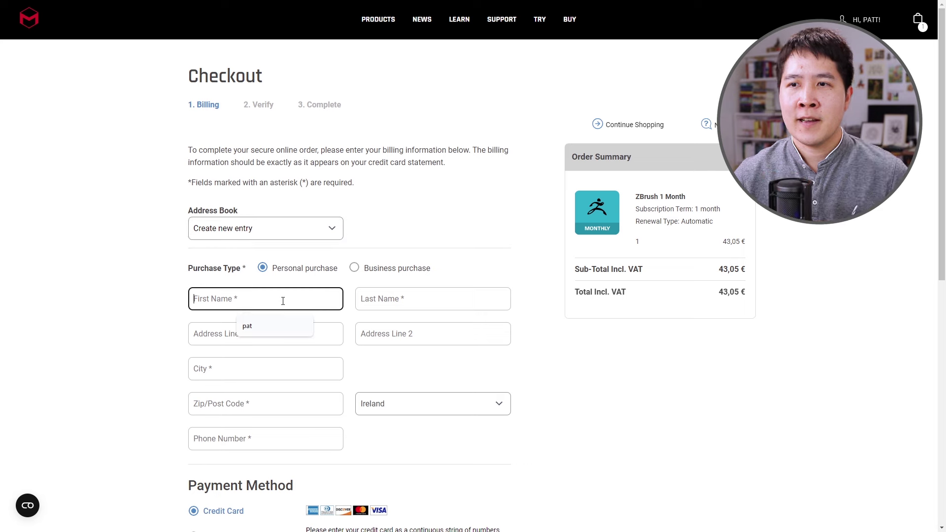
scroll(296, 276, "down", 3)
scroll(268, 186, "up", 2)
scroll(268, 186, "up", 1)
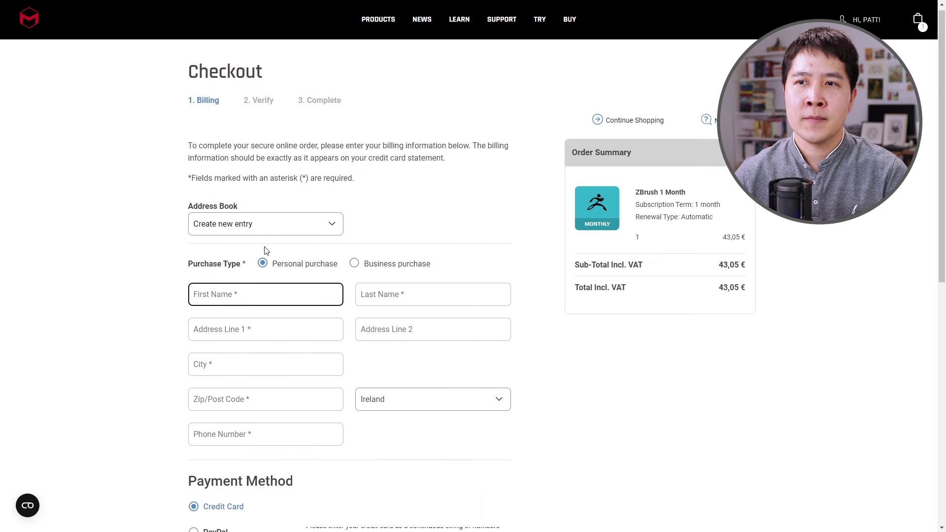
scroll(286, 206, "down", 3)
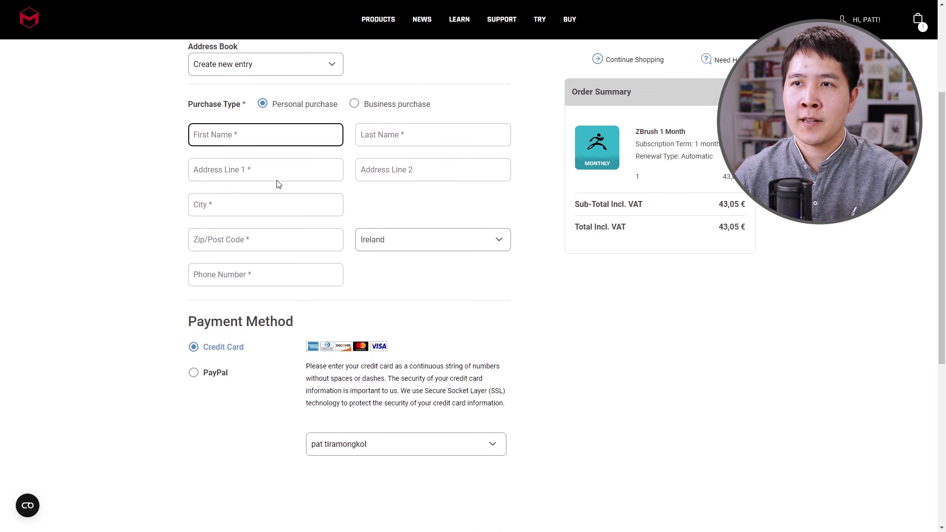
key("Down")
key("Return")
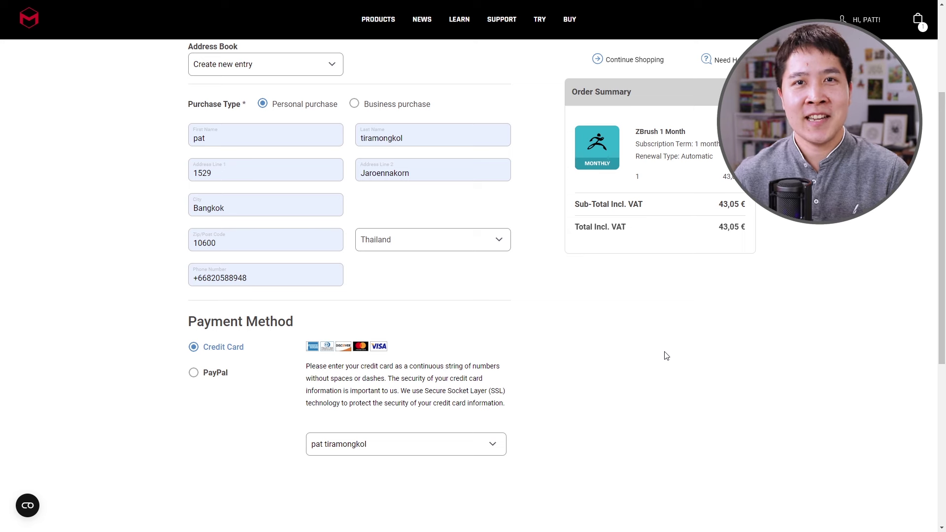
- Tick 'Yes, please save this account and payment information' for future purchases
scroll(389, 296, "down", 3)
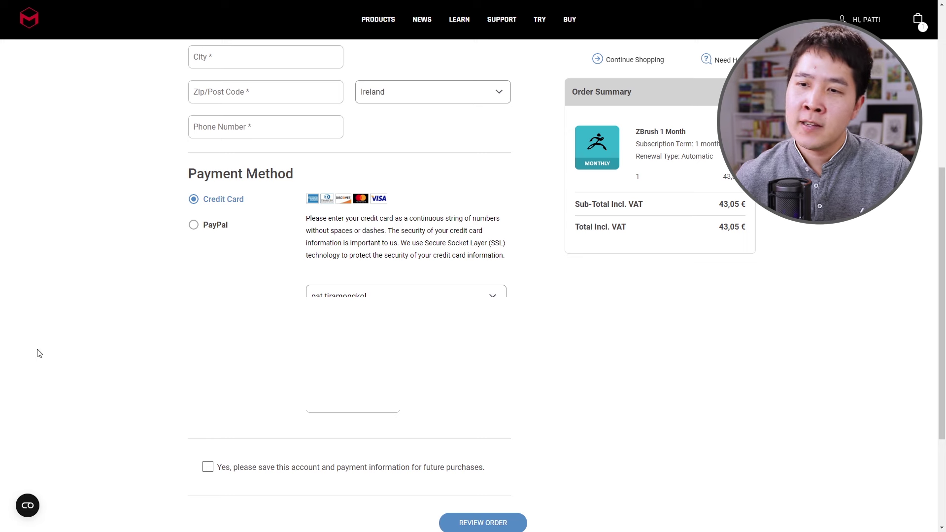
left_click(208, 467)
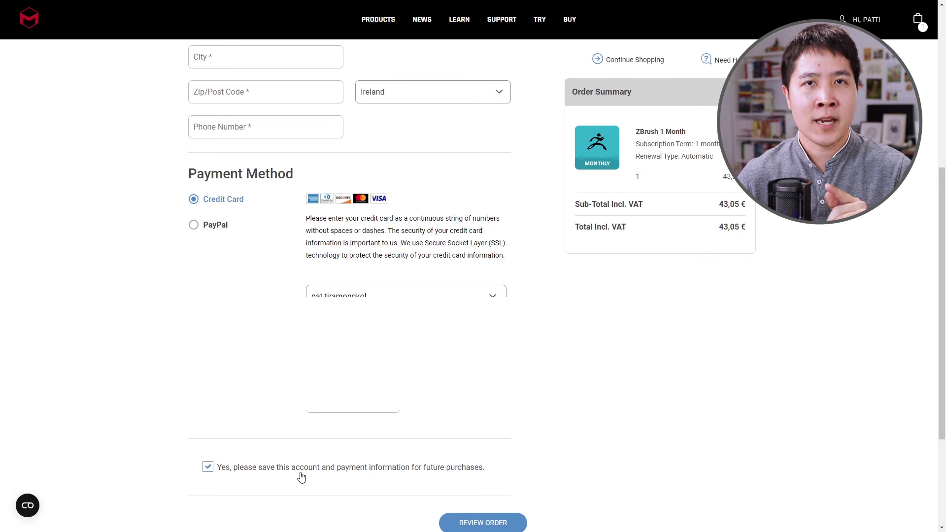
scroll(307, 494, "down", 3)
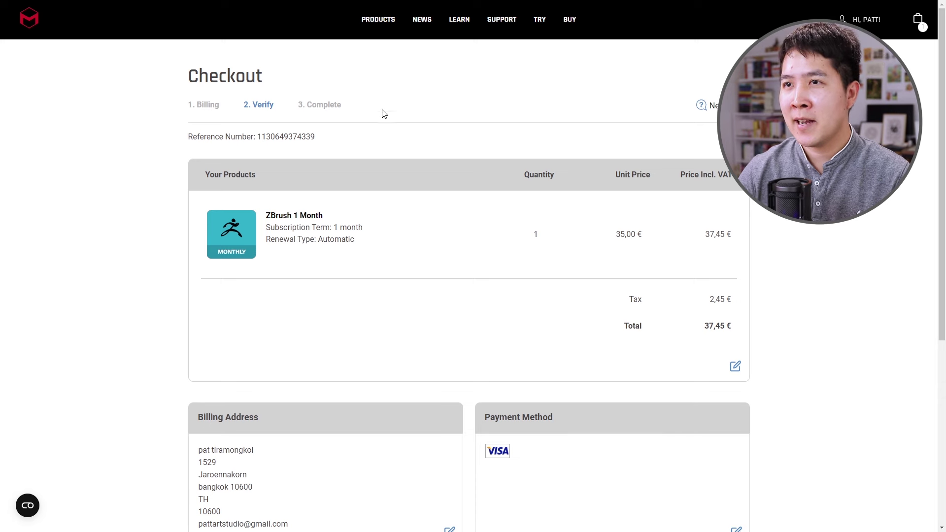
- Check the 1-month term and quantity 1, accept the terms of sale, and place the order
left_click_drag(945, 115, 944, 121)
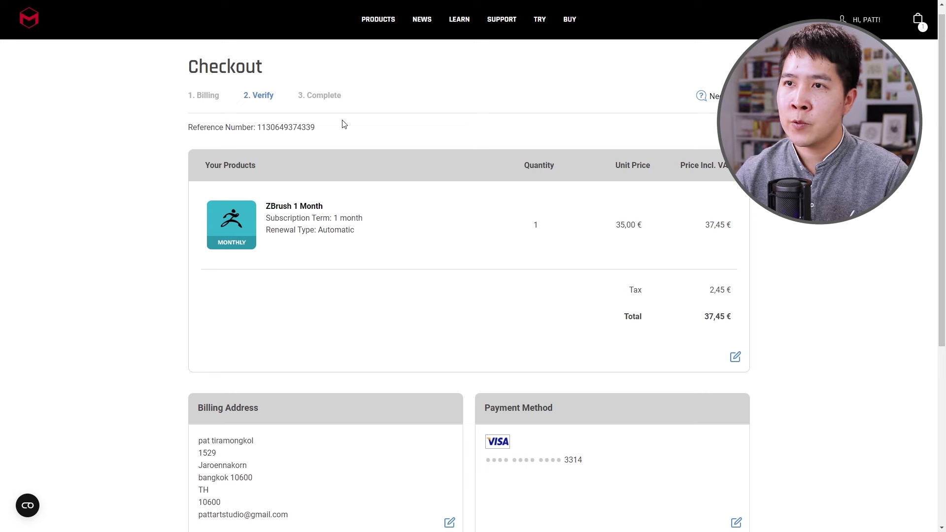
mouse_move(306, 222)
left_mouse_down()
mouse_move(369, 220)
mouse_move(348, 230)
left_mouse_up()
left_click(330, 218)
left_click(325, 230)
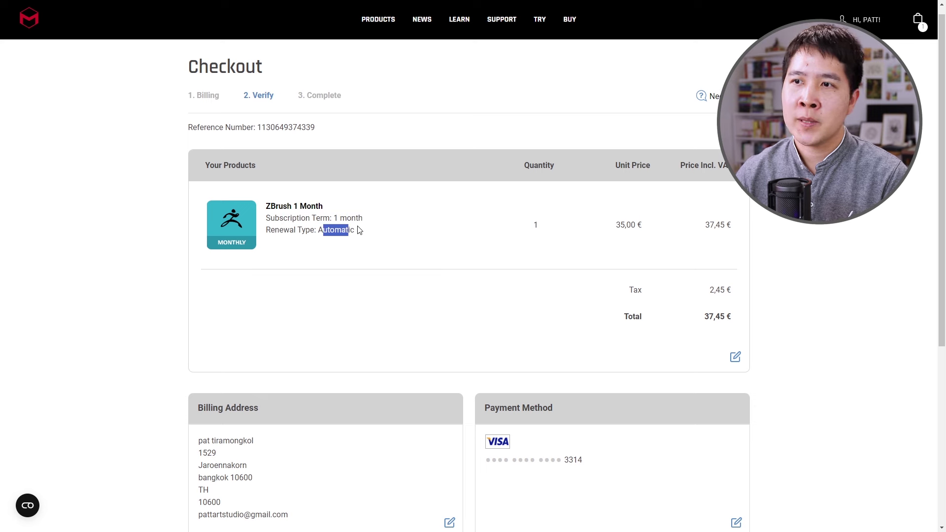
double_click(536, 224)
scroll(942, 219, "down", 3)
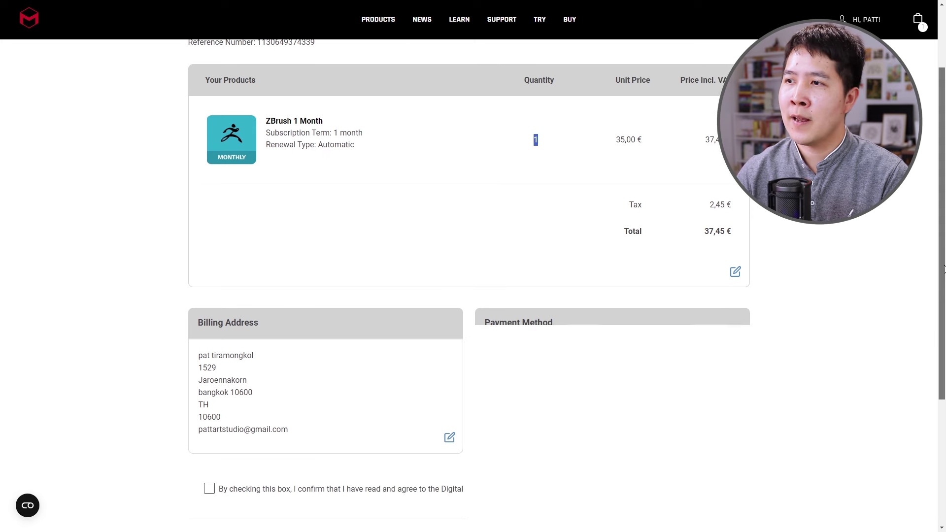
left_click(209, 438)
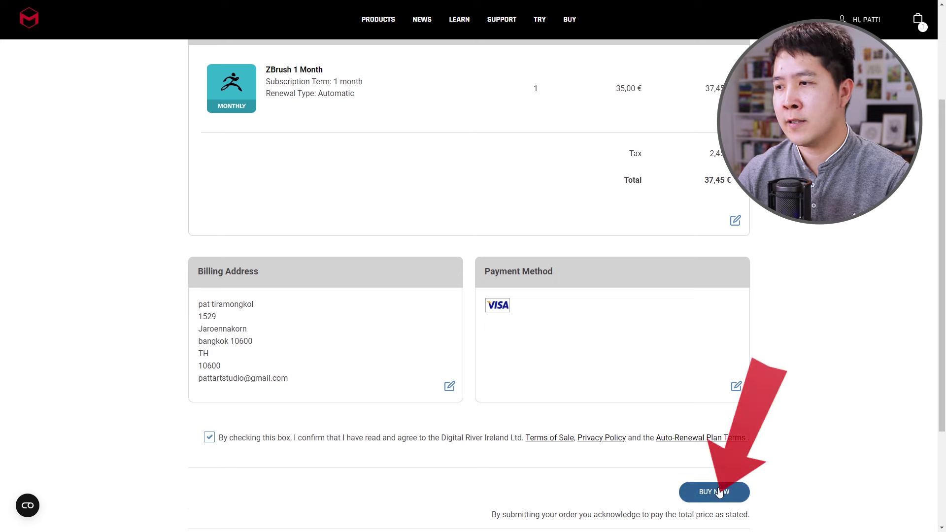
left_click(720, 492)
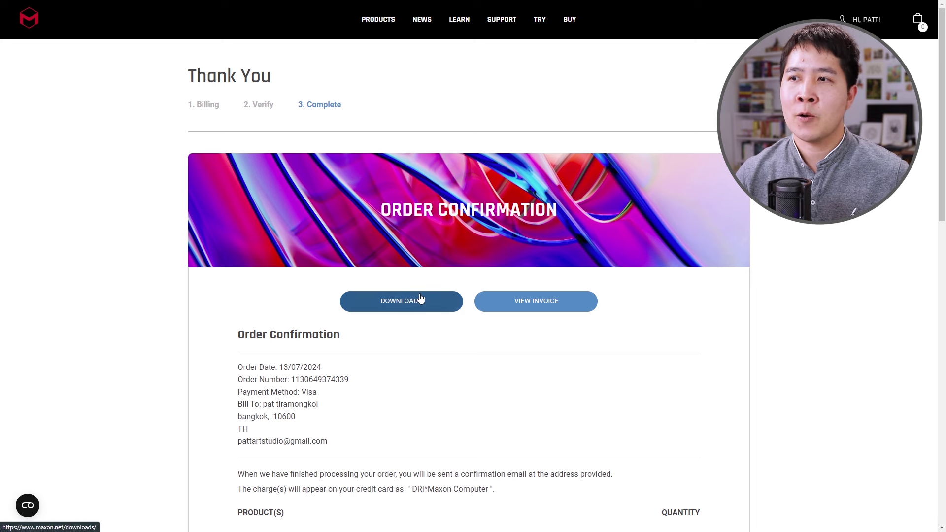
- Scroll past the order confirmation and go to the Maxon Downloads page
scroll(427, 324, "down", 3)
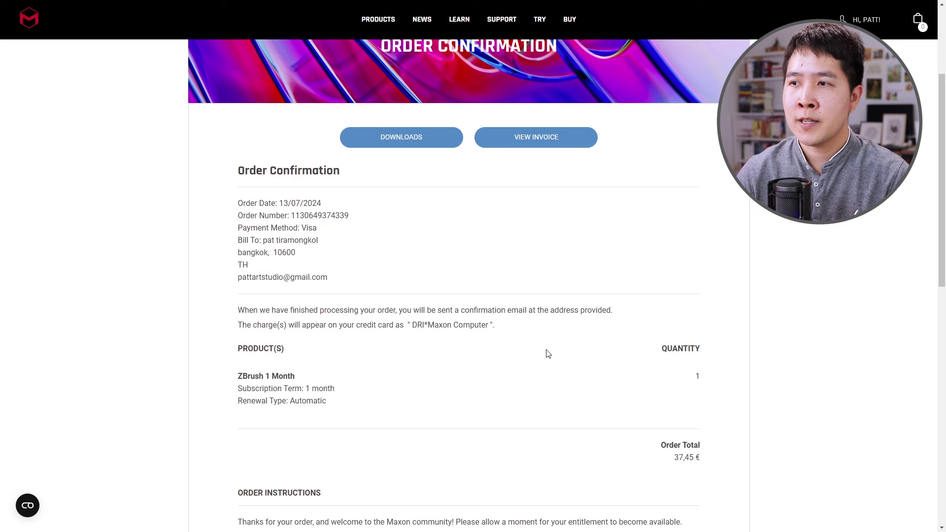
mouse_move(941, 261)
left_mouse_down()
mouse_move(928, 491)
mouse_move(941, 182)
left_mouse_up()
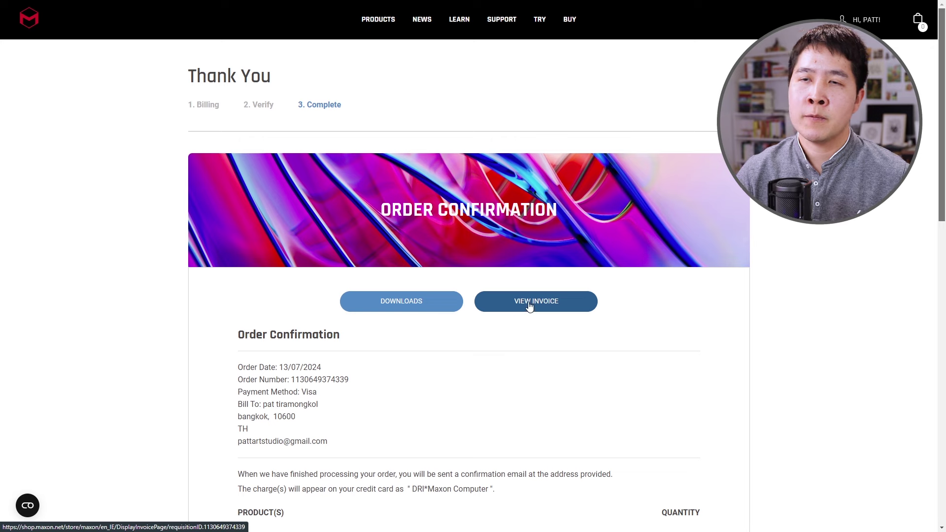
left_click(411, 306)
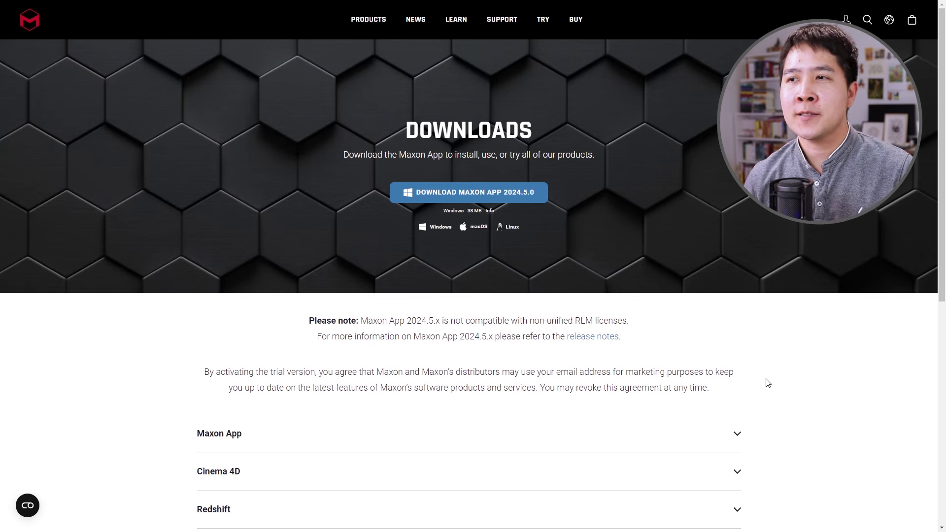
- Start the DOWNLOAD MAXON APP 2024.5.0 download for Windows
left_click(508, 194)
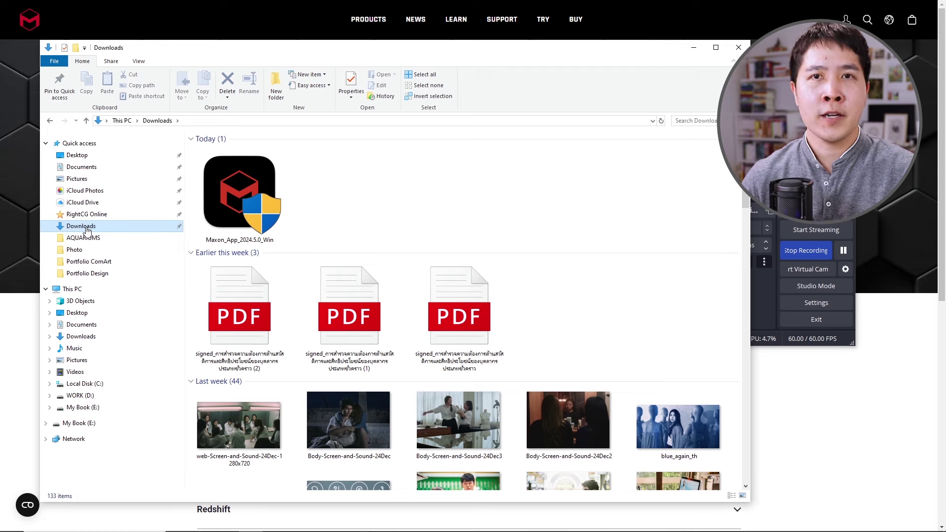
- Run Maxon_App_2024.5.0_Win from the Downloads folder as administrator
left_click(242, 203)
right_click(241, 200)
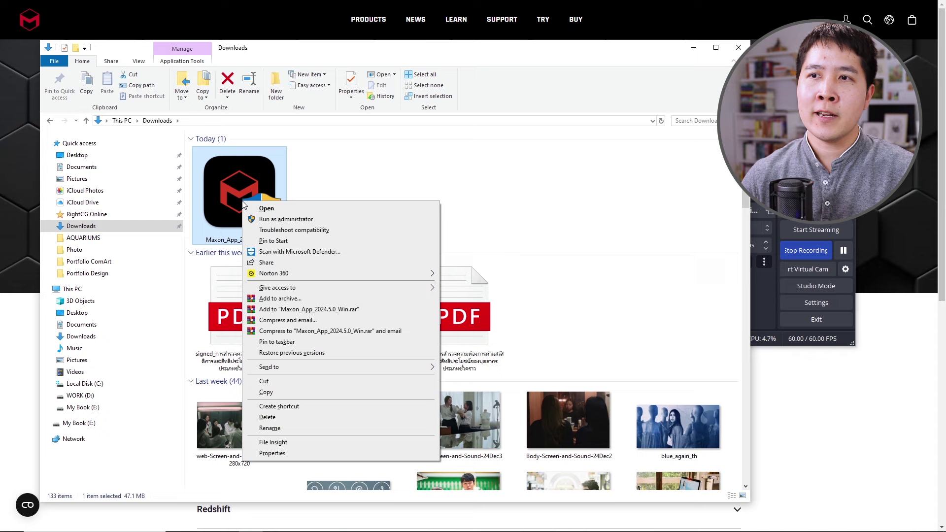
left_click(286, 219)
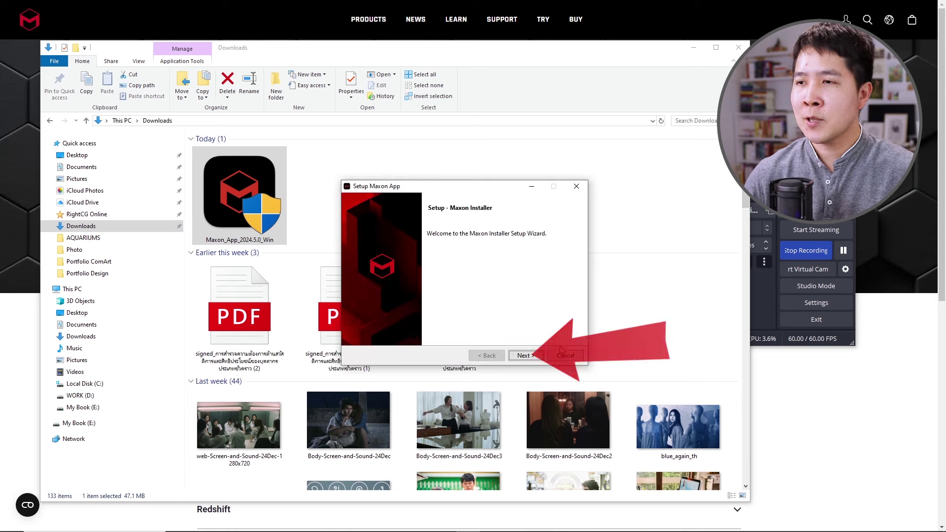
- Install the Maxon App with 'Install service with elevated rights' ticked, then finish and launch it
left_click(526, 355)
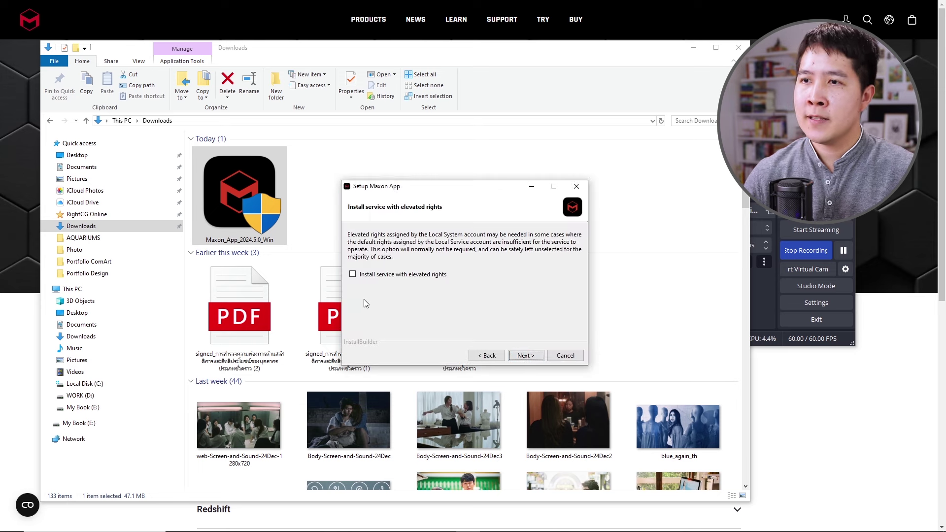
left_click(354, 275)
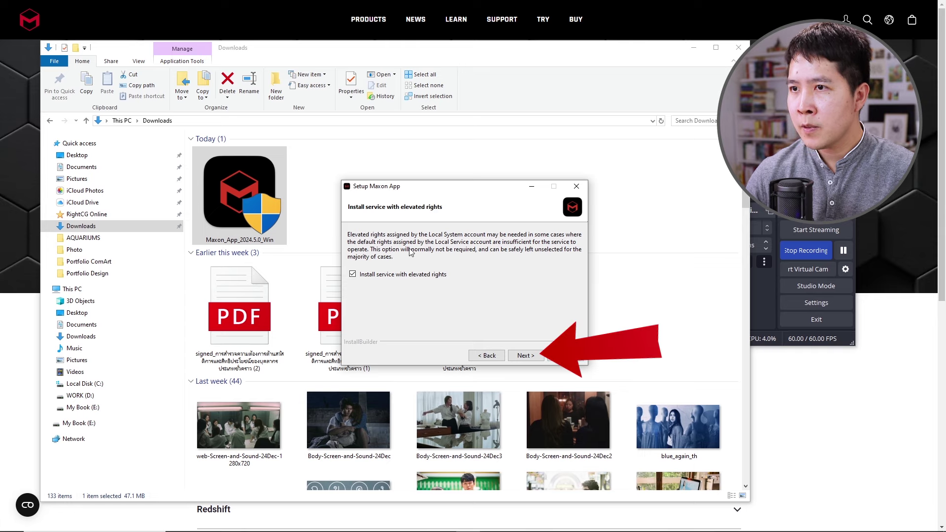
left_click(526, 355)
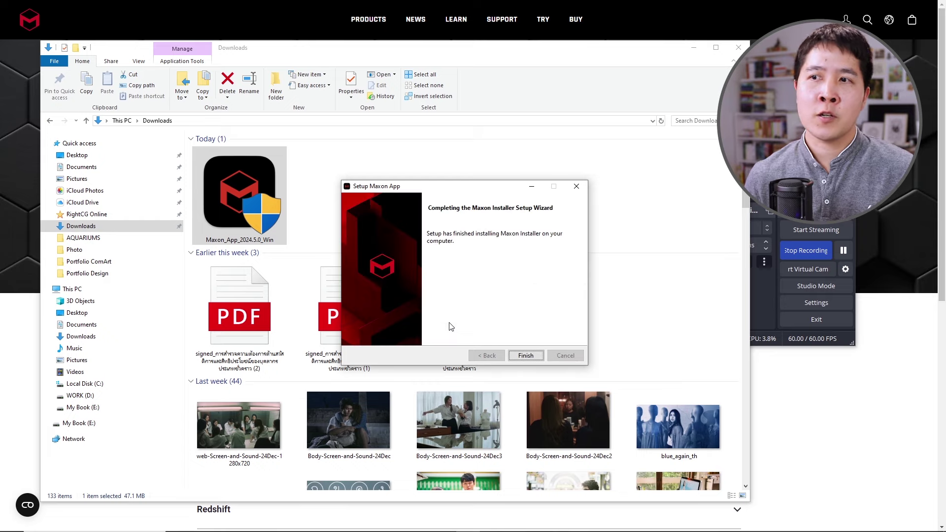
key("Return")
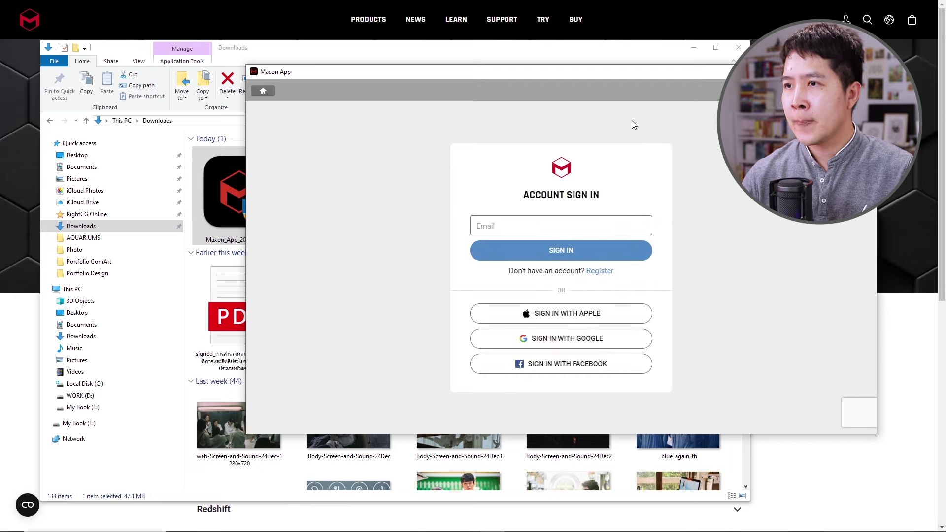
- Reposition the window, dismiss the saved e-mail suggestion, and begin typing the account e-mail
left_click(514, 224)
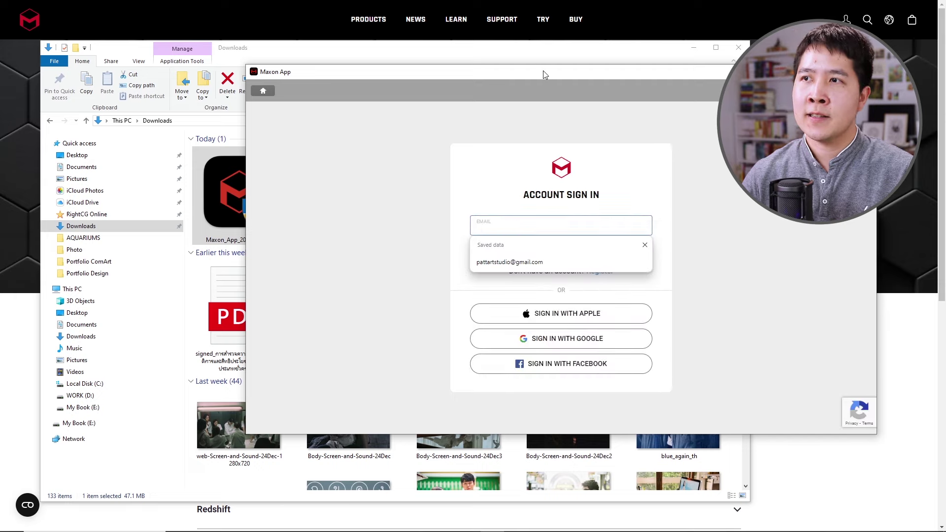
mouse_move(543, 71)
left_mouse_down()
mouse_move(441, 92)
mouse_move(463, 98)
left_mouse_up()
left_click(644, 245)
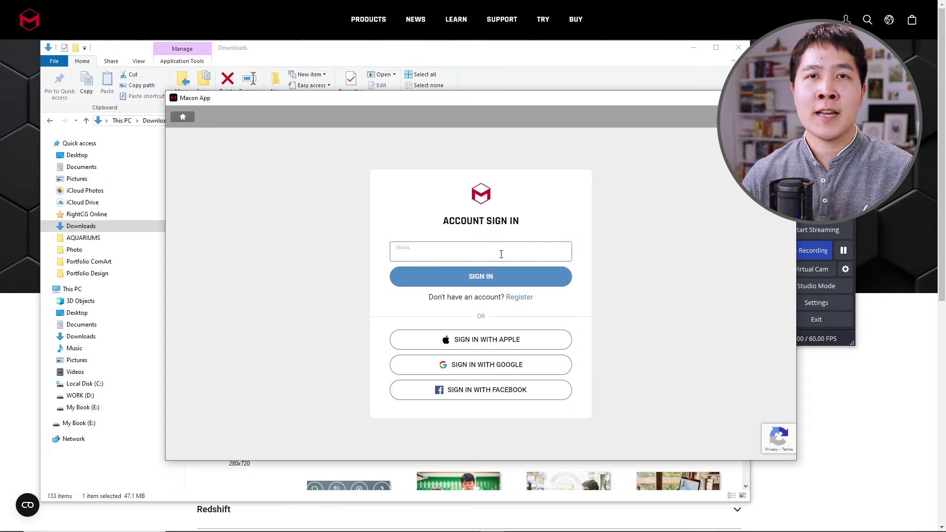
type("pa")
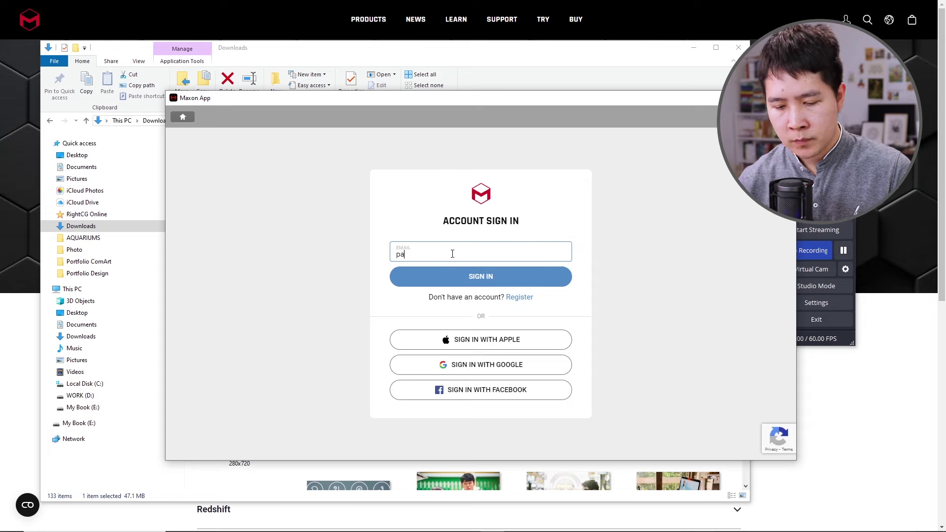
type("tt")
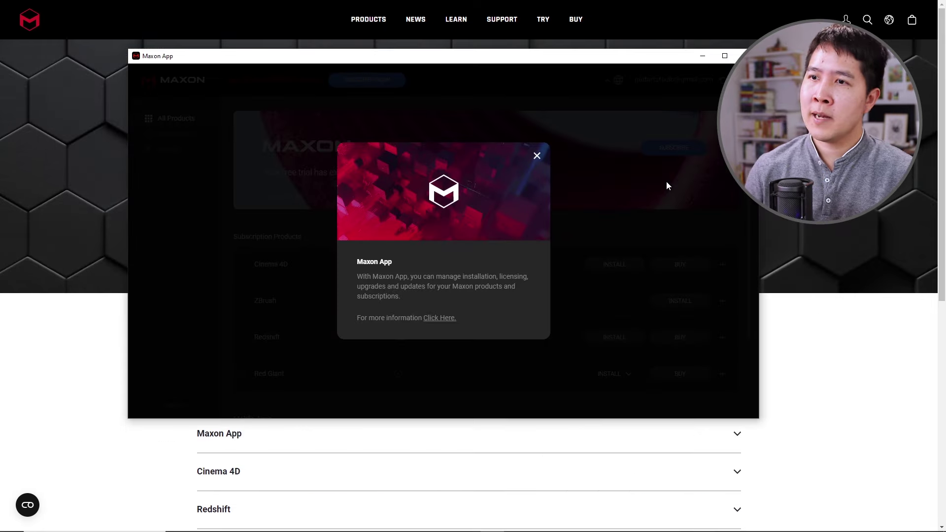
- Dismiss the welcome message, enlarge the window, and open the ZBrush row's '...' menu
left_click(536, 156)
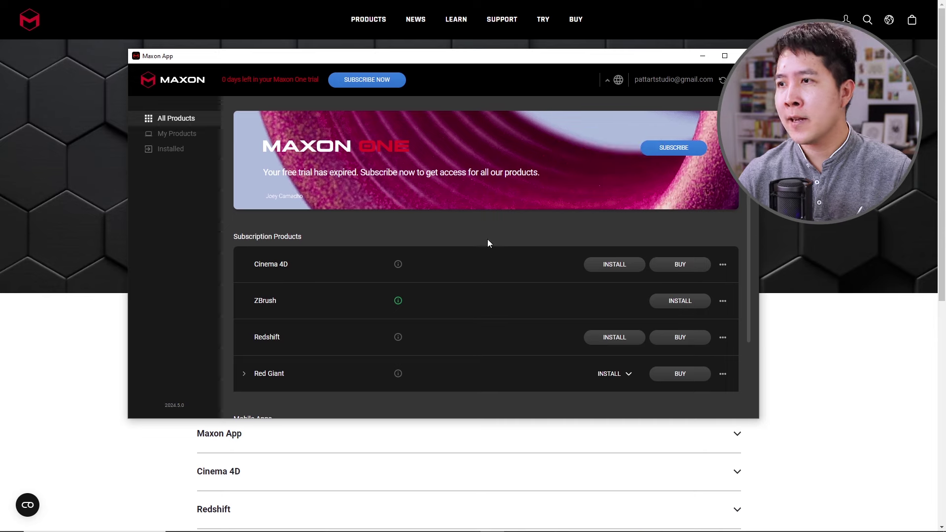
left_click_drag(759, 418, 768, 482)
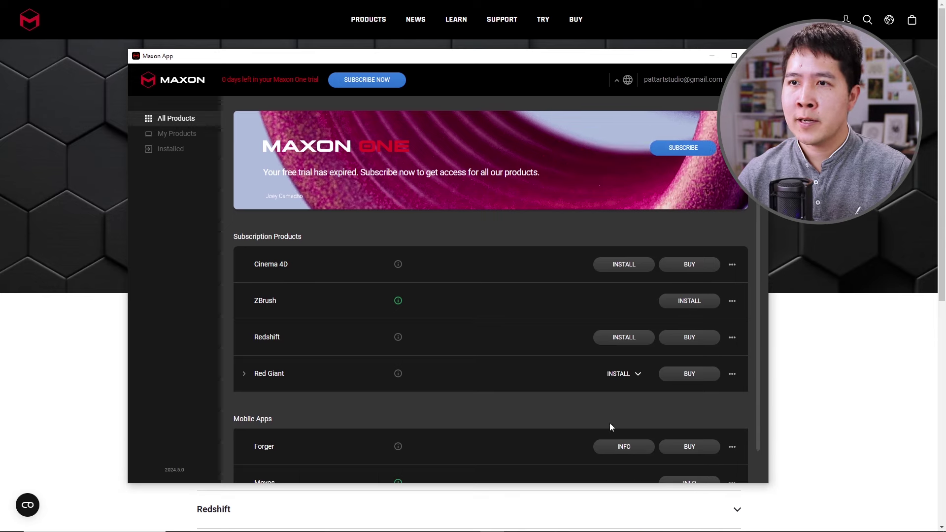
scroll(285, 389, "down", 2)
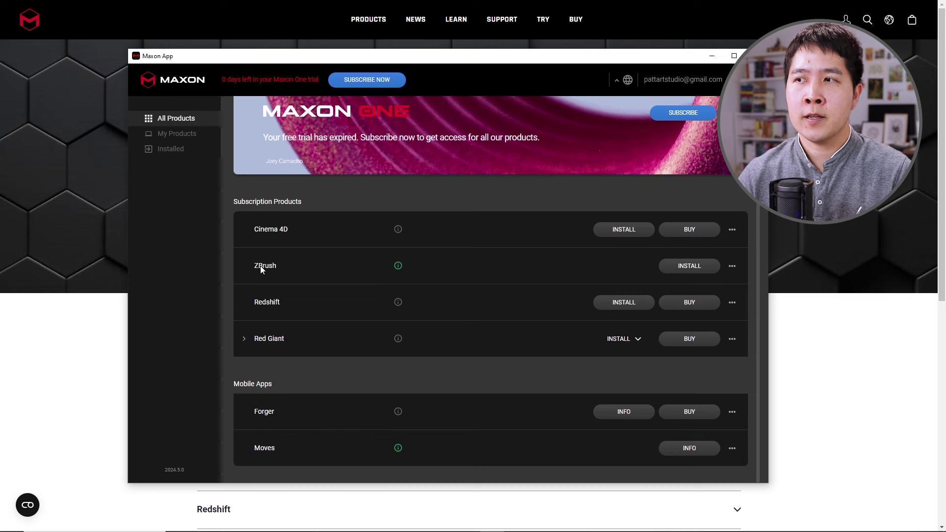
left_click(732, 267)
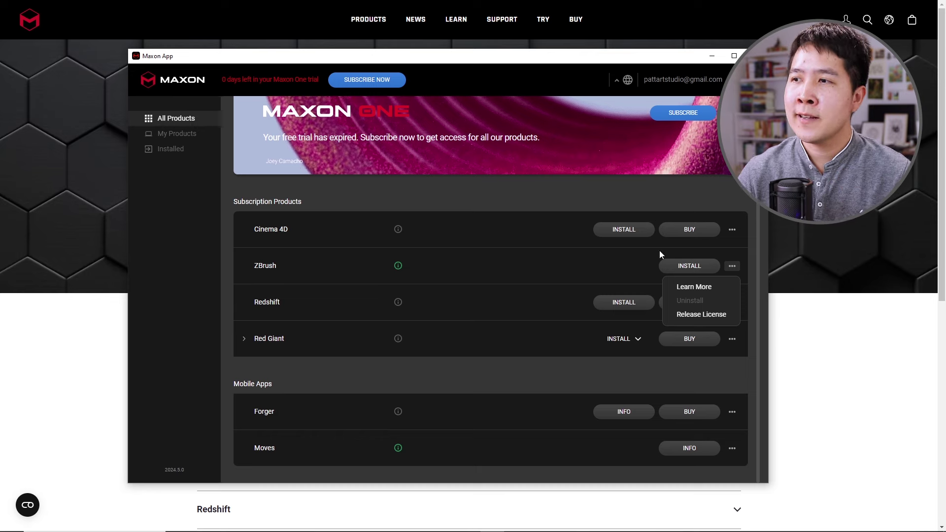
- Choose INSTALL > Latest Version for ZBrush and confirm English as the installation language
left_click(680, 266)
left_click(682, 266)
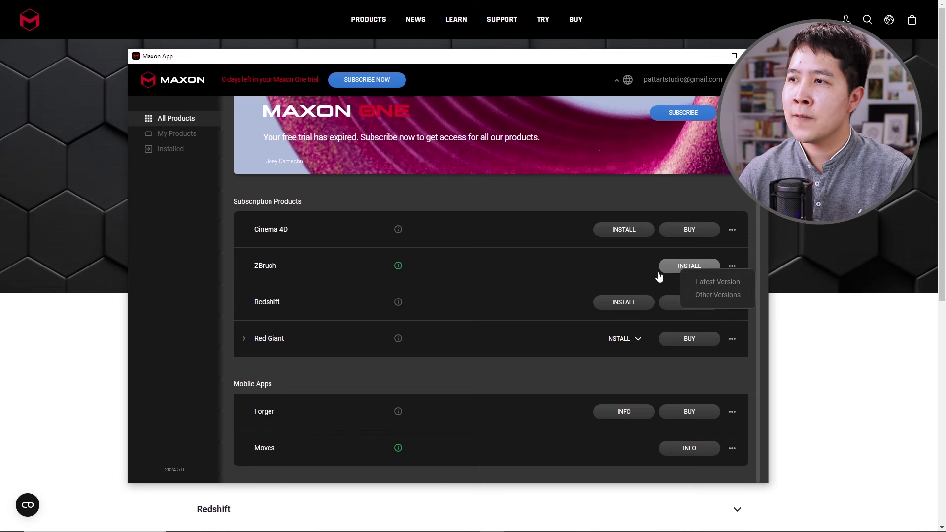
left_click(722, 285)
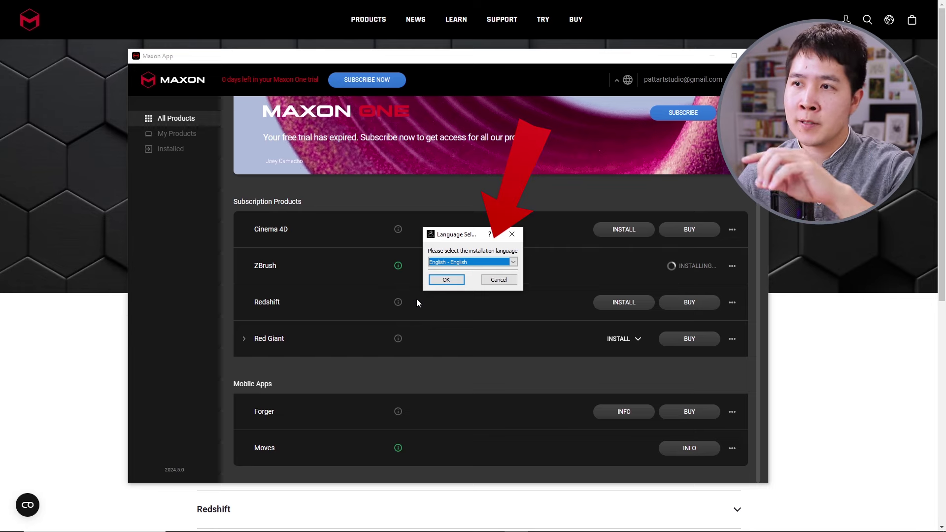
left_click(449, 280)
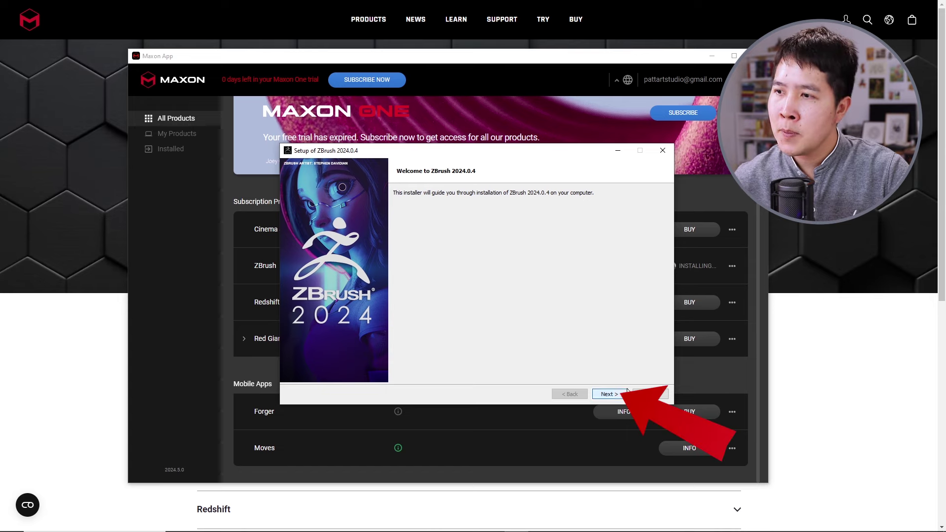
- Install ZBrush 2024.0.4 with default components into C:\Program Files\Maxon ZBrush 2024, keeping all finish options
left_click(625, 394)
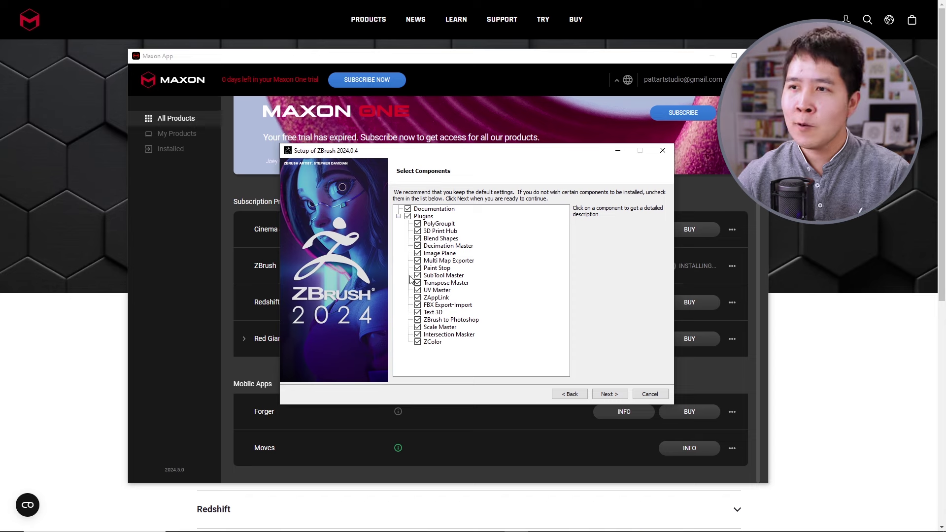
left_click(620, 395)
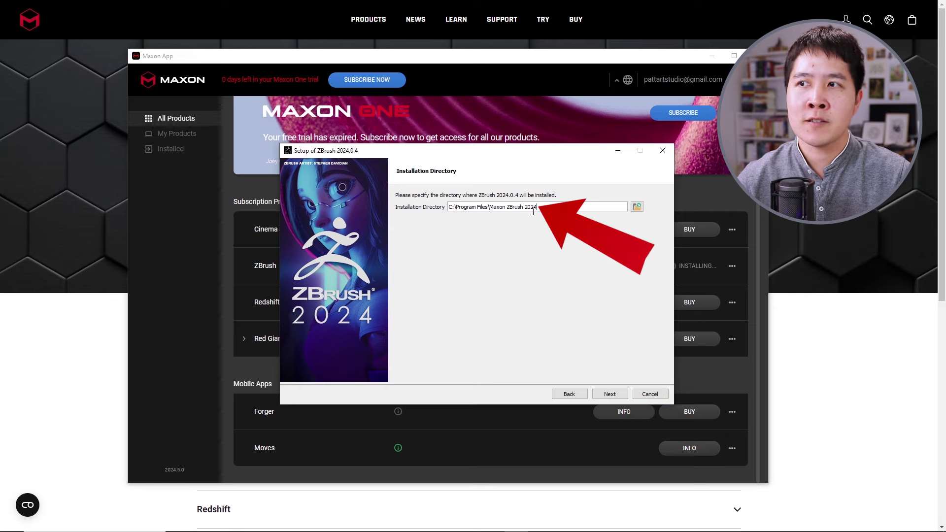
left_click(614, 394)
left_click(608, 393)
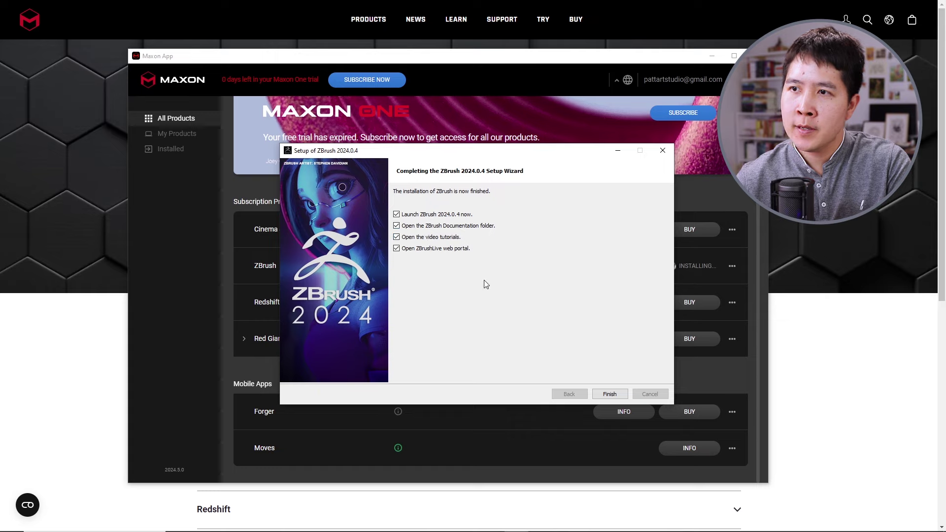
left_click(609, 393)
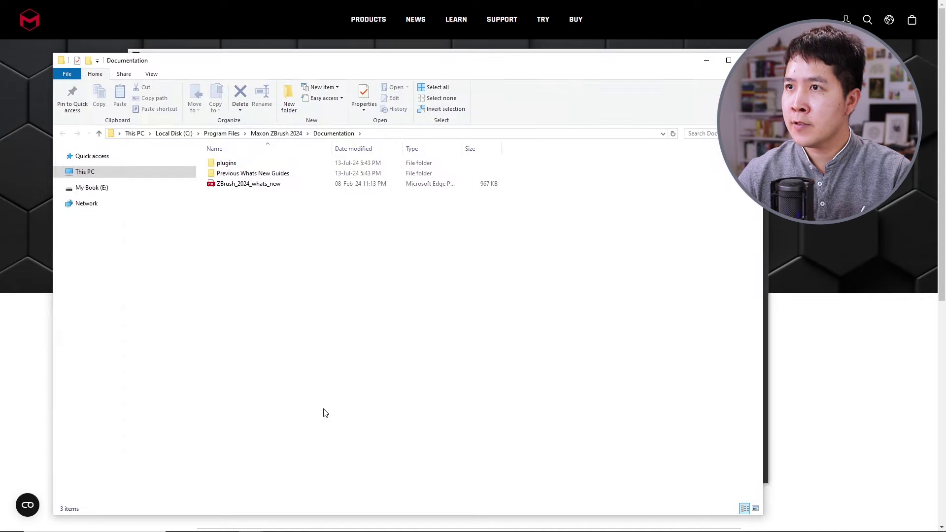
- Close the Maxon ZBrush 2024 Documentation folder window
left_click(707, 60)
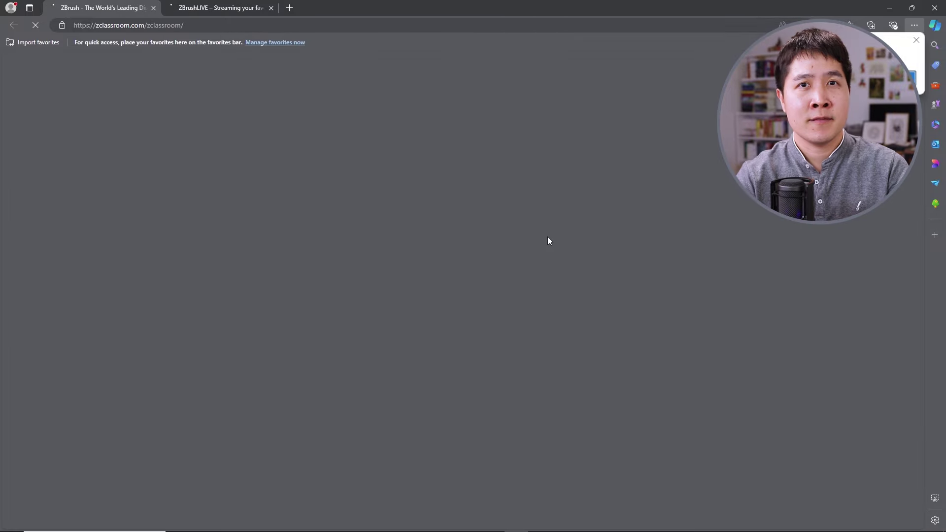
- Check on Maxon App and minimize it, then skim and close the ZBrushLIVE browser tab
left_click(504, 523)
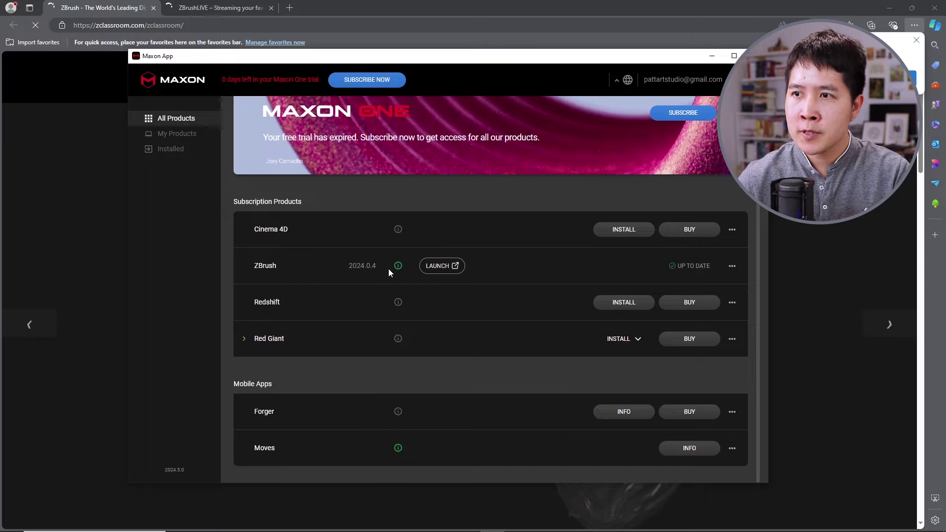
left_click(712, 55)
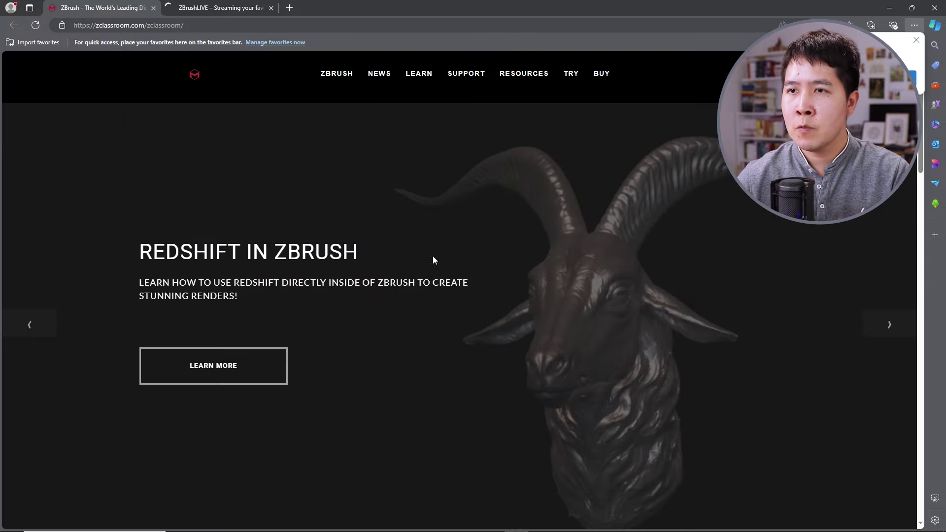
left_click(201, 14)
scroll(380, 276, "down", 3)
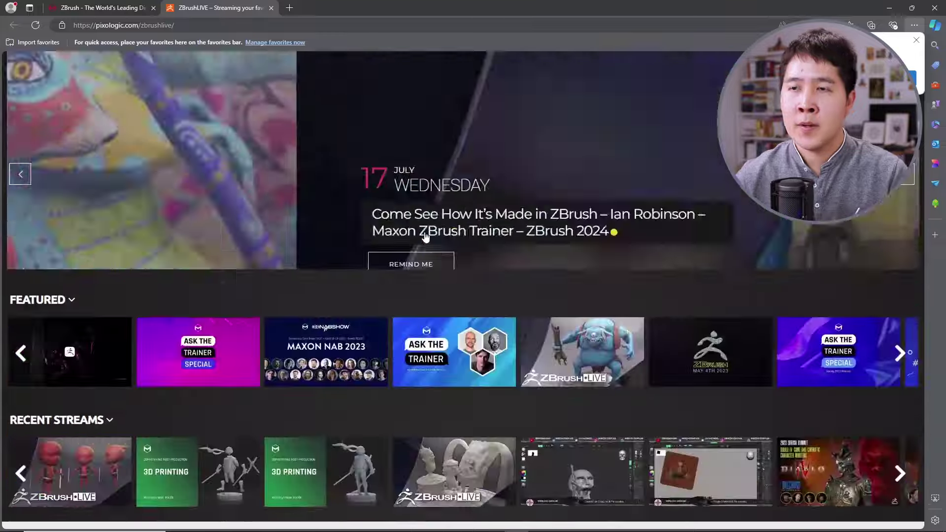
scroll(409, 266, "down", 2)
scroll(397, 300, "up", 7)
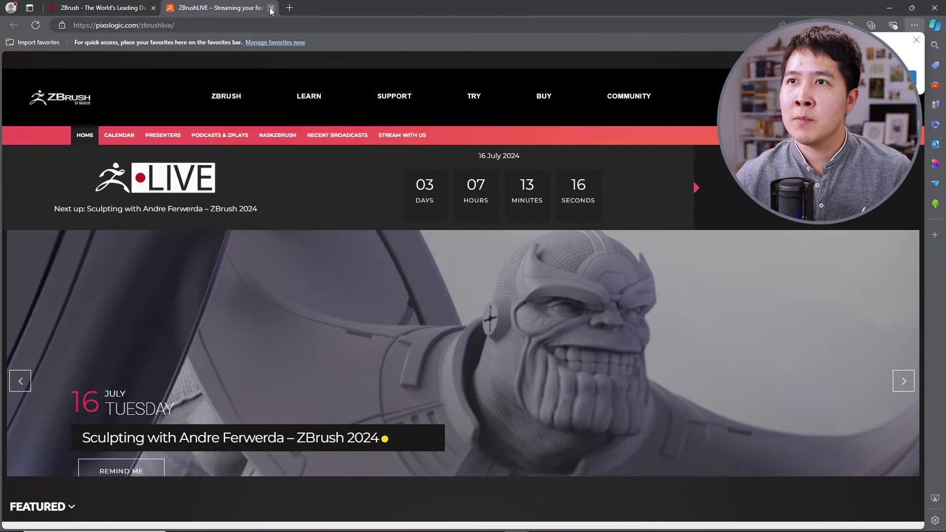
left_click(271, 8)
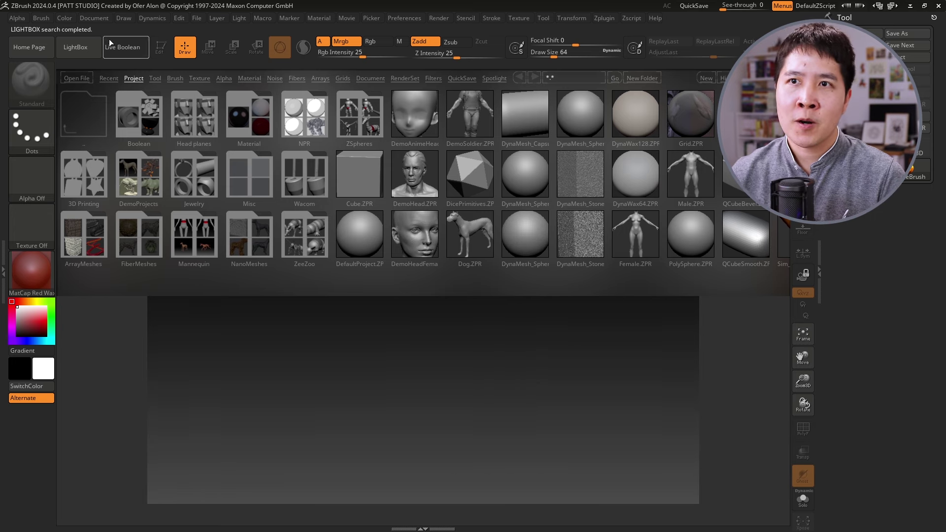
- Close LightBox, double the document size, and dismiss the Home Page window to reveal the empty canvas
left_click(93, 45)
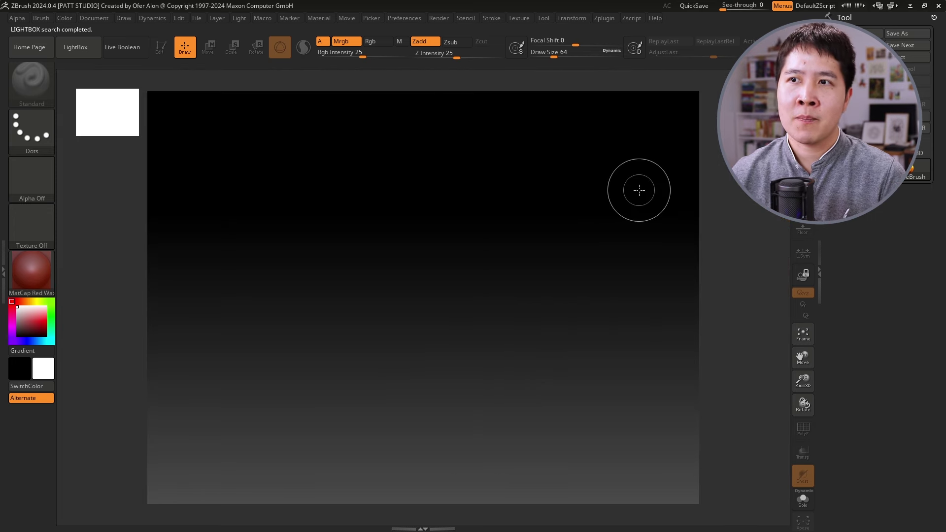
left_click(92, 18)
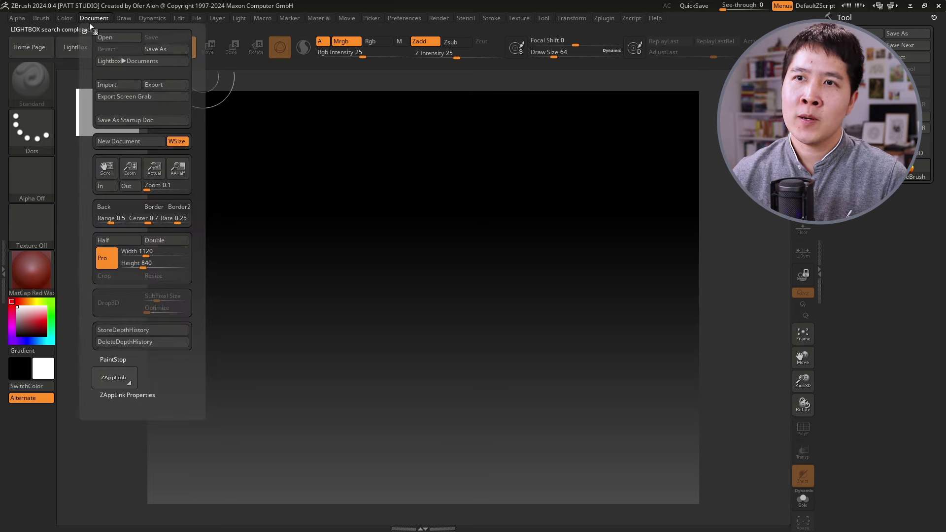
left_click(171, 248)
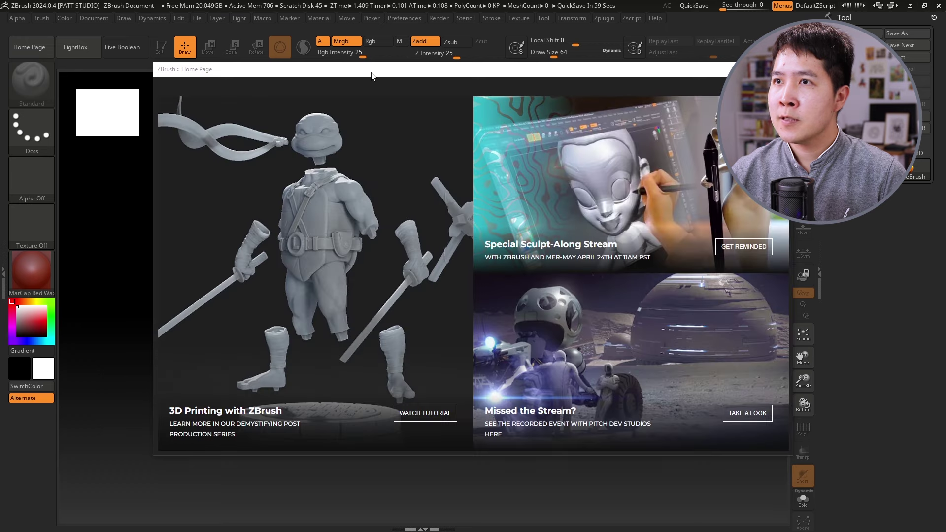
left_click_drag(371, 75, 346, 84)
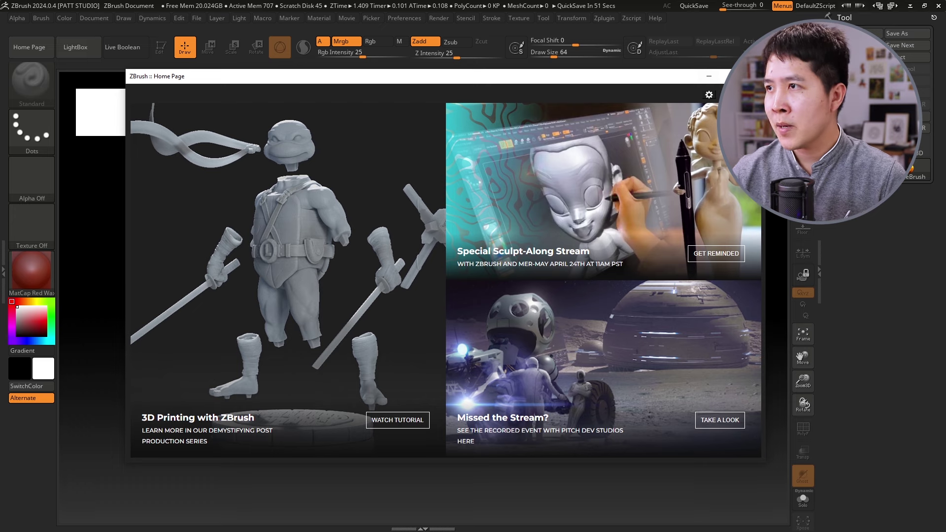
key("Escape")
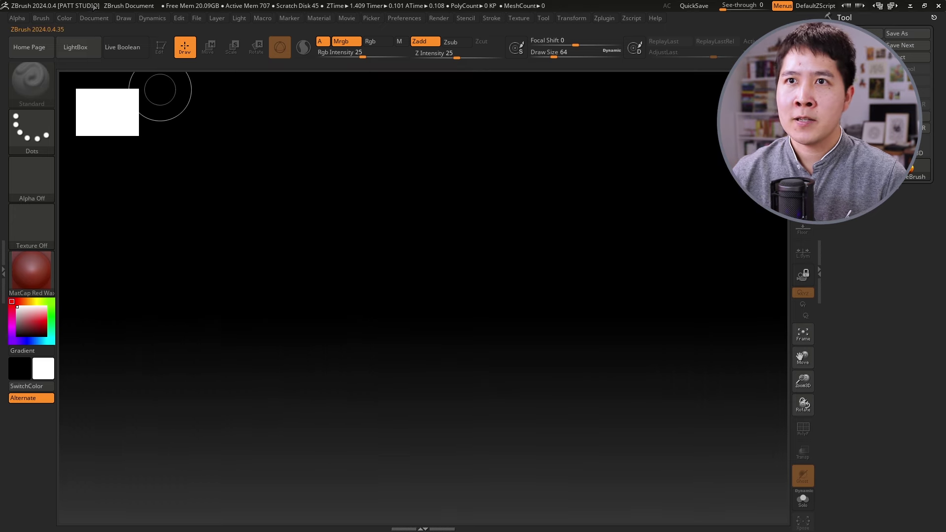